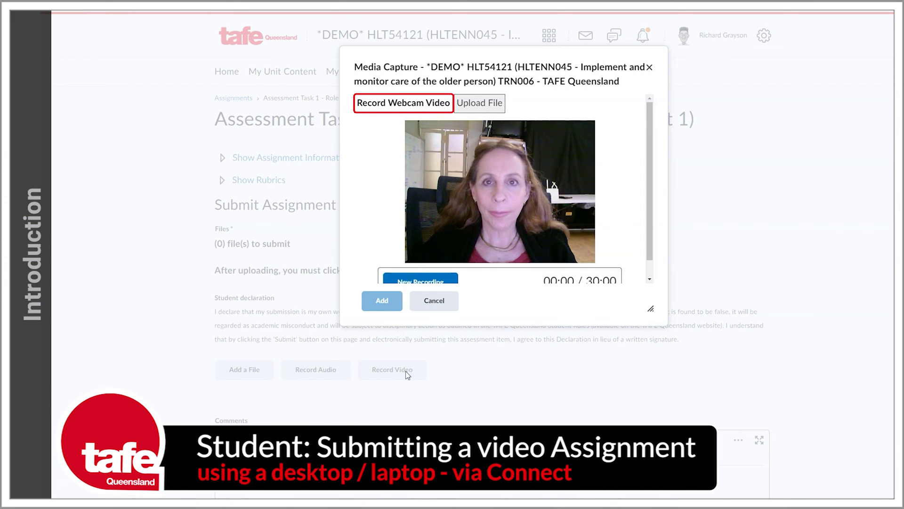
Step: Switch Media Capture to Upload File and pick the 01_My Role Play video
{"action": "left_click", "coordinate": [479, 103]}
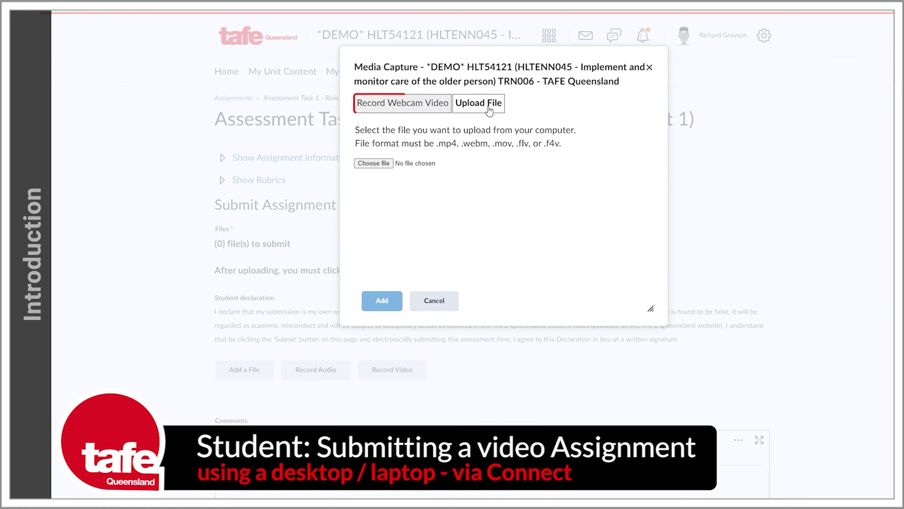
{"action": "left_click", "coordinate": [367, 163]}
{"action": "left_click", "coordinate": [248, 56]}
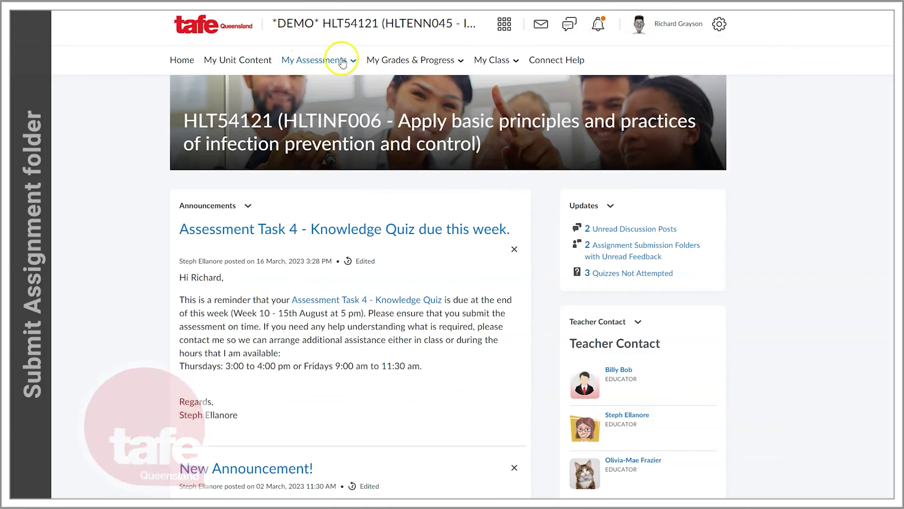
Step: From My Assessments > Assignments, open Assessment Task 1 - Role Play - Submit video (Attempt 1)
{"action": "left_click", "coordinate": [342, 60]}
{"action": "left_click", "coordinate": [321, 116]}
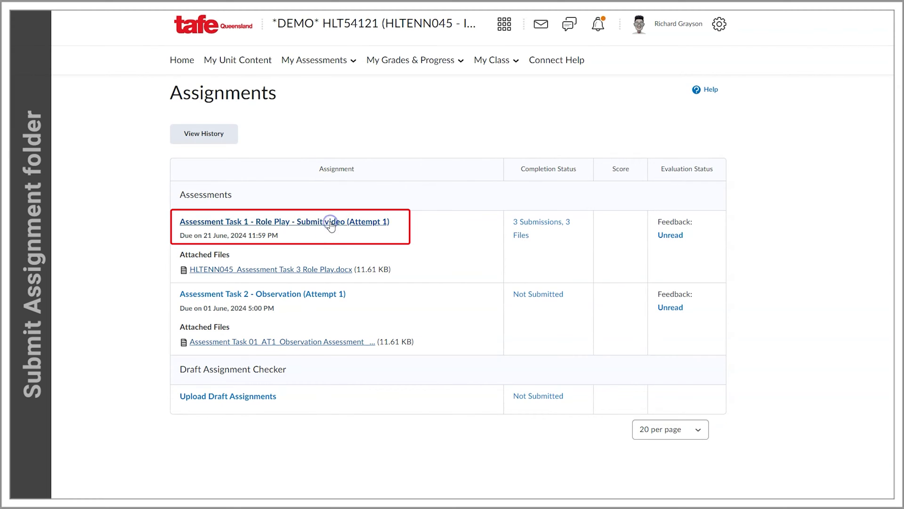
{"action": "left_click", "coordinate": [331, 226]}
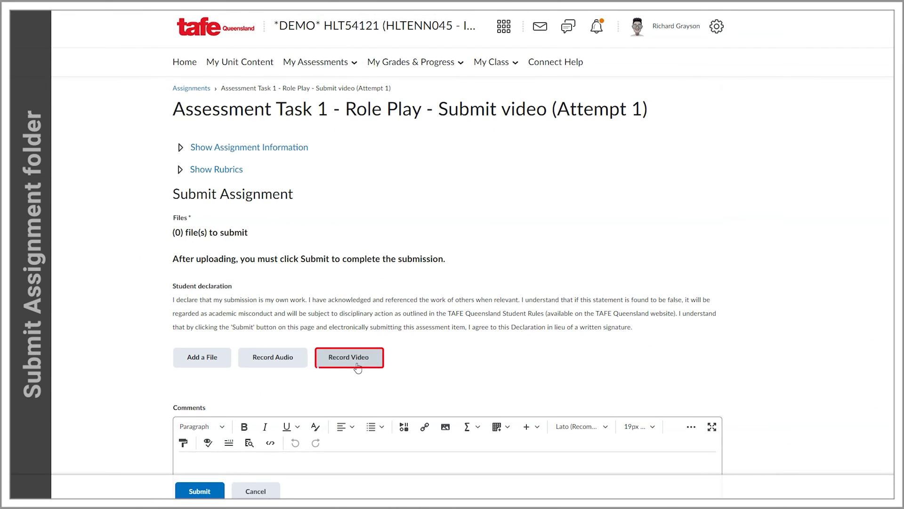
{"action": "left_click", "coordinate": [358, 368]}
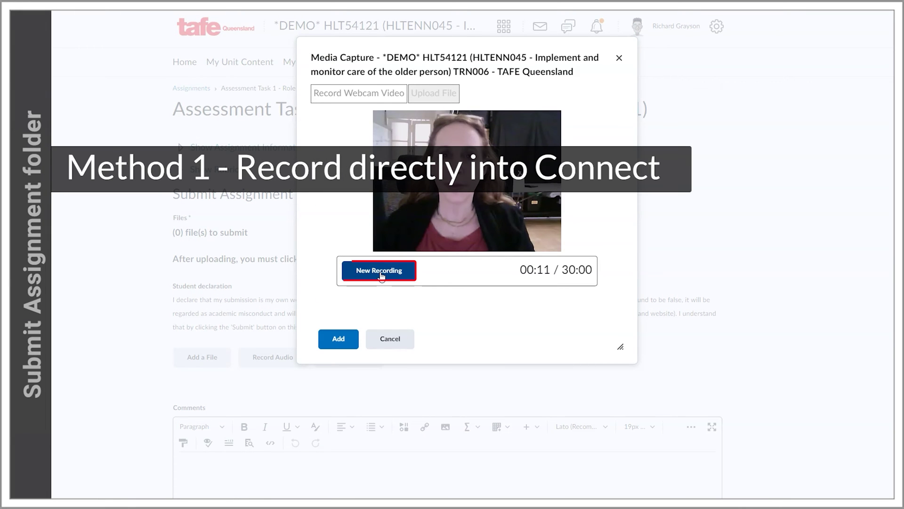
{"action": "left_click", "coordinate": [382, 276]}
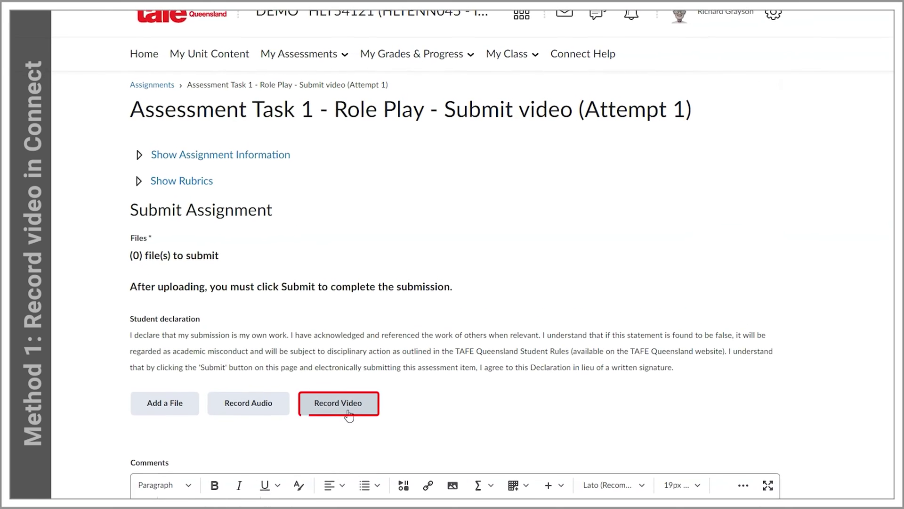
Step: Record the role play on webcam, restarting once and stopping at 00:11
{"action": "left_click", "coordinate": [353, 389]}
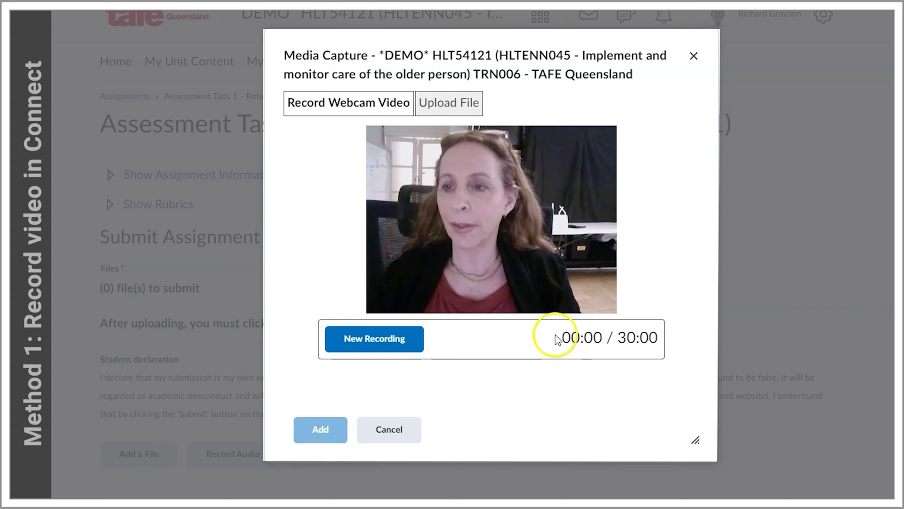
{"action": "left_click", "coordinate": [376, 343]}
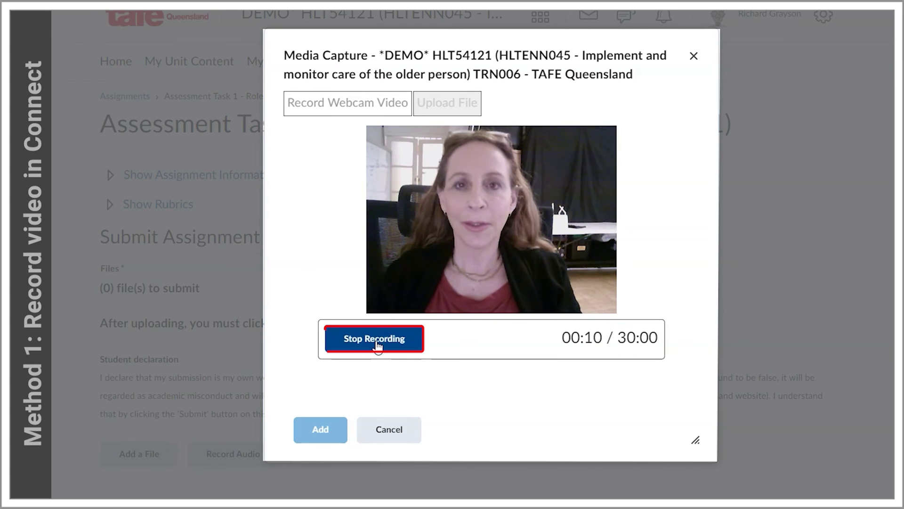
{"action": "left_click", "coordinate": [377, 340]}
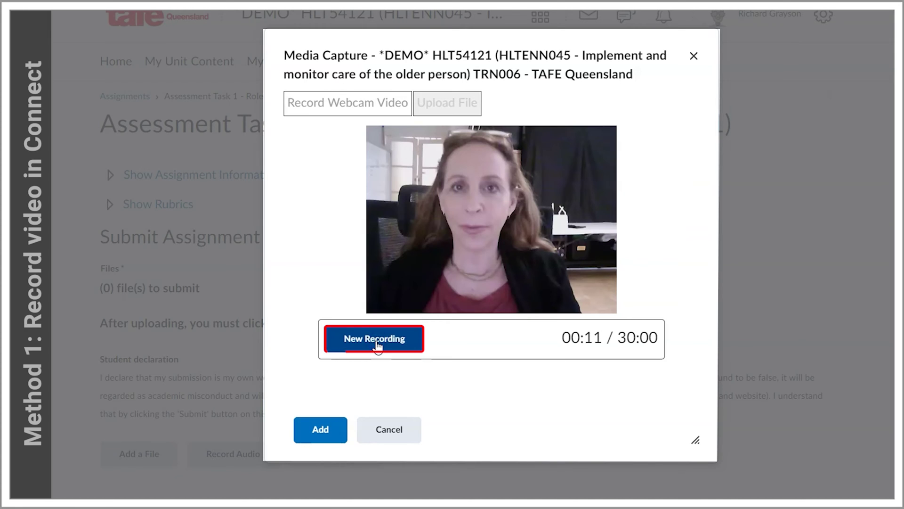
{"action": "left_click", "coordinate": [377, 342]}
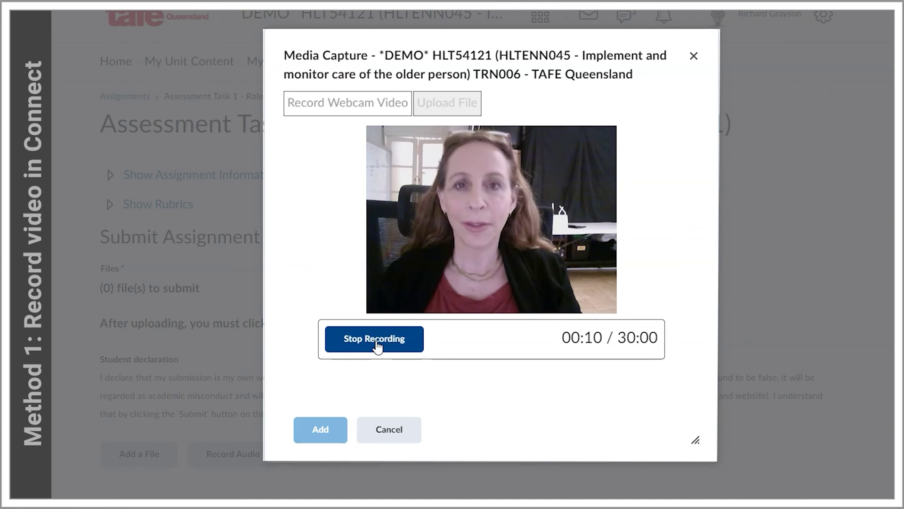
{"action": "left_click", "coordinate": [377, 344]}
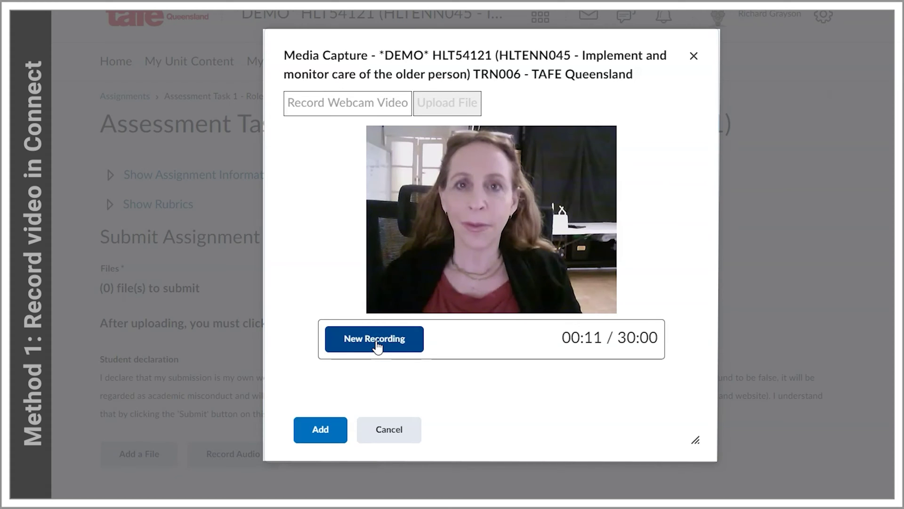
Step: Title the recording 'Assessment Task 1 - Role Play', describe it as filmed at home, and add it
{"action": "left_click", "coordinate": [327, 431]}
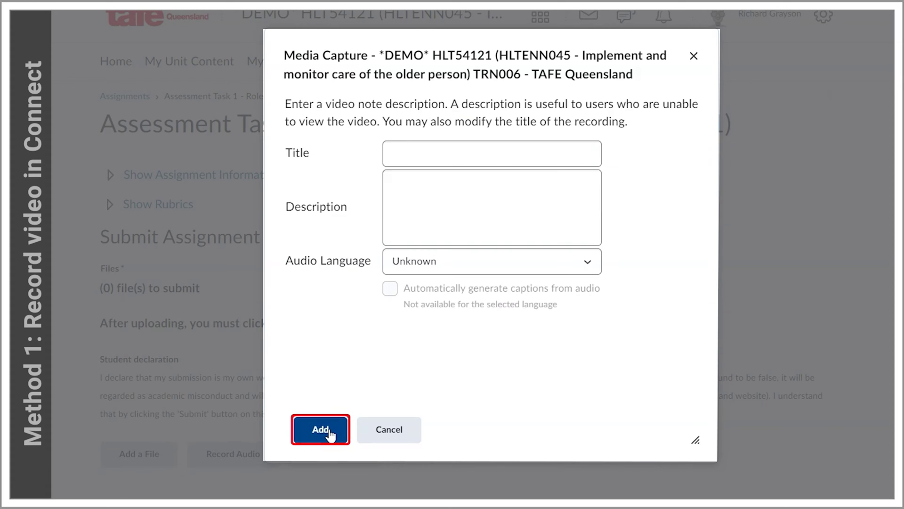
{"action": "left_click", "coordinate": [414, 154]}
{"action": "type", "text": "Assessment Task 1 - Role Play"}
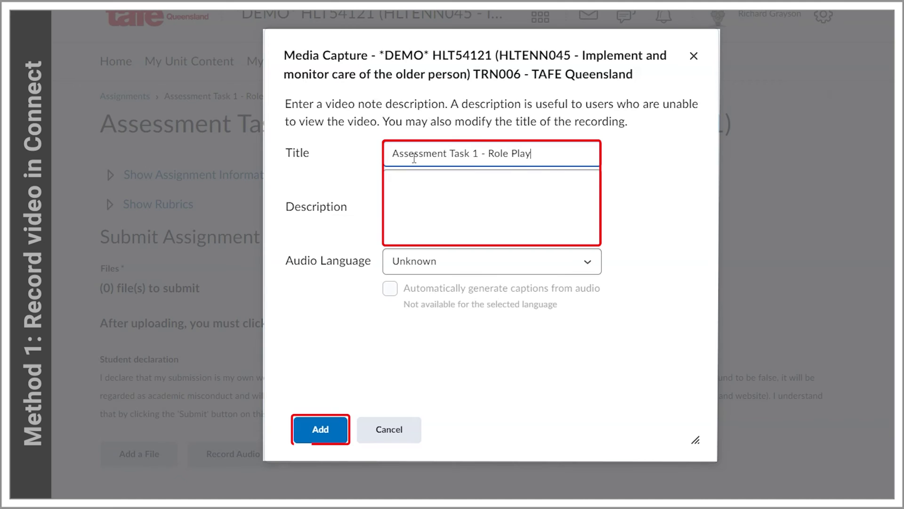
{"action": "left_click", "coordinate": [396, 180]}
{"action": "type", "text": "Hi Steph,"}
{"action": "key", "text": "Return"}
{"action": "type", "text": "Here's my assessment task 1 role play - I filmed on cam"}
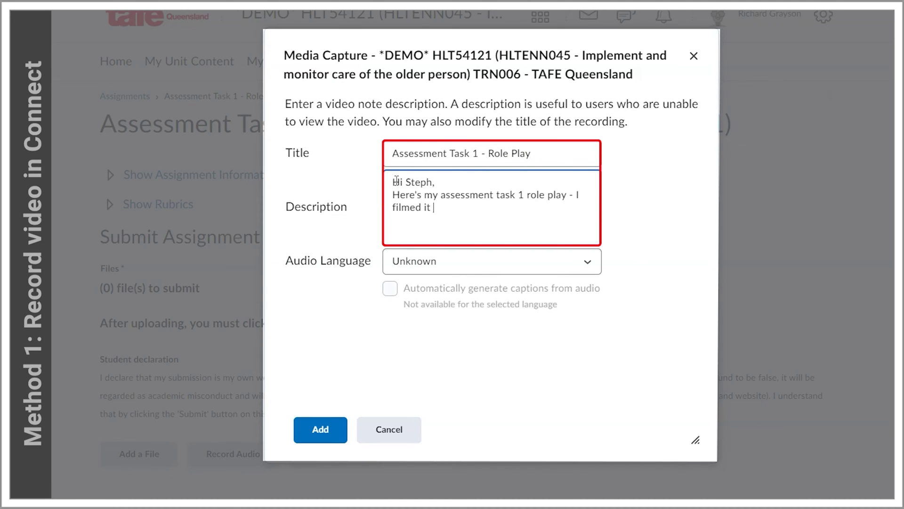
{"action": "type", "text": "at home."}
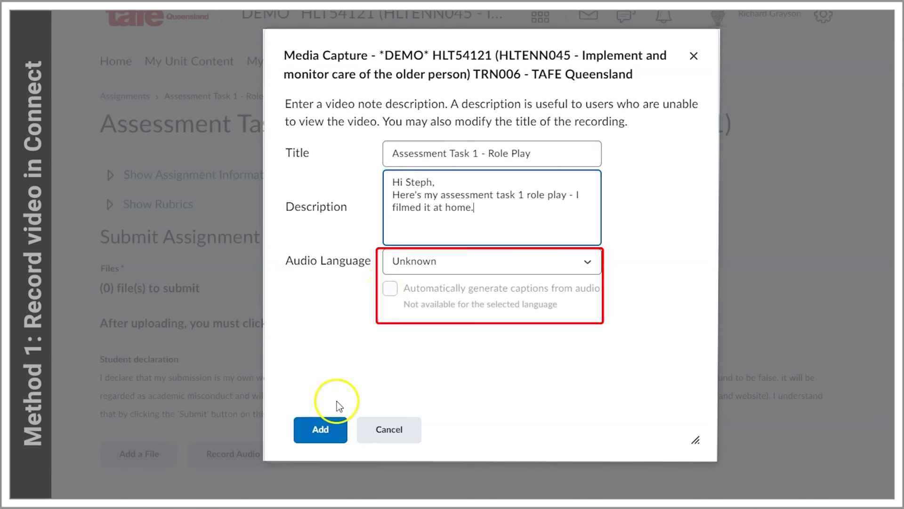
{"action": "left_click", "coordinate": [324, 431]}
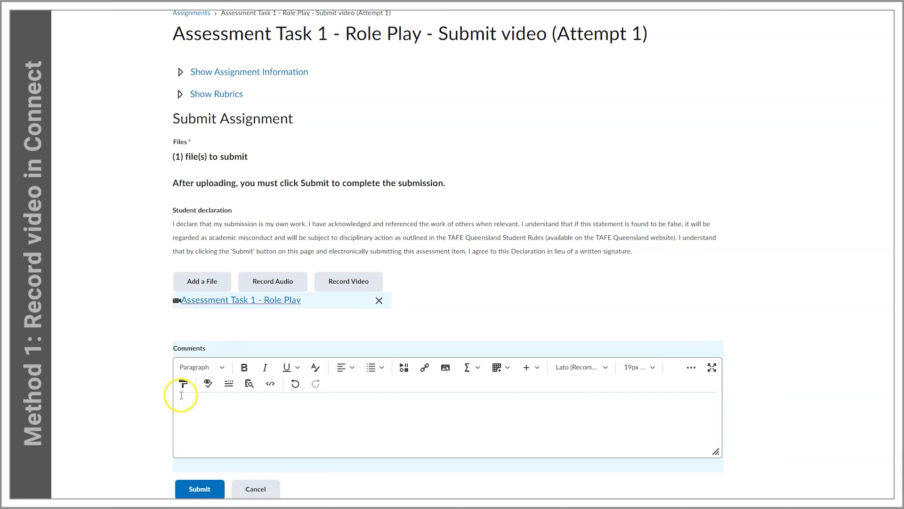
Step: Write a comment to the teacher explaining the role play video was completed at home
{"action": "left_click", "coordinate": [181, 395]}
{"action": "type", "text": "Hi Steph,"}
{"action": "key", "text": "Return"}
{"action": "type", "text": "I've attached my role play for this assessment as a video."}
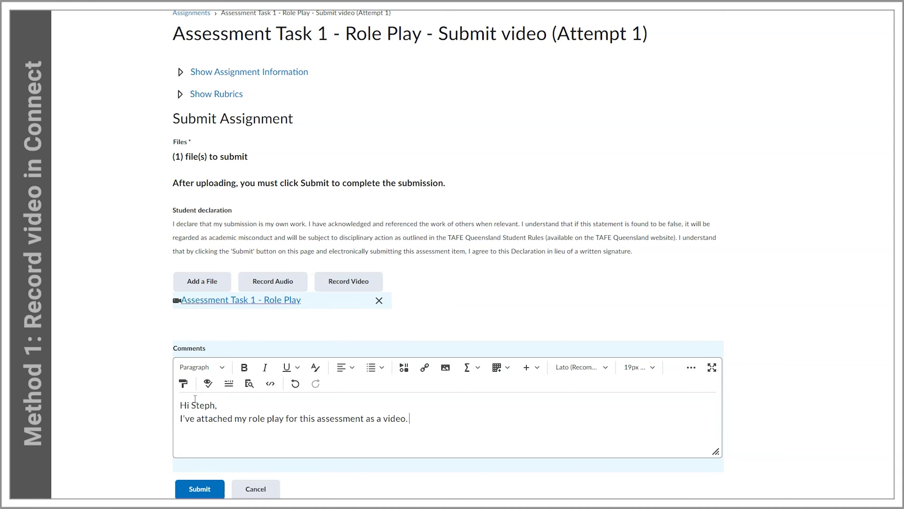
{"action": "type", "text": " I completed it at home and recorded it using my web cam."}
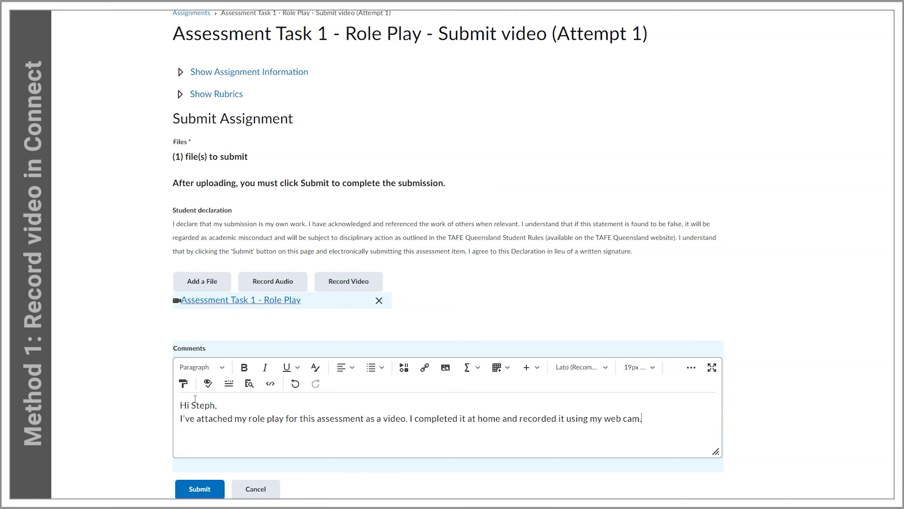
Step: Cancel out of the Add a File dialog without attaching anything, then submit the assignment
{"action": "left_click", "coordinate": [213, 290]}
{"action": "left_click", "coordinate": [363, 106]}
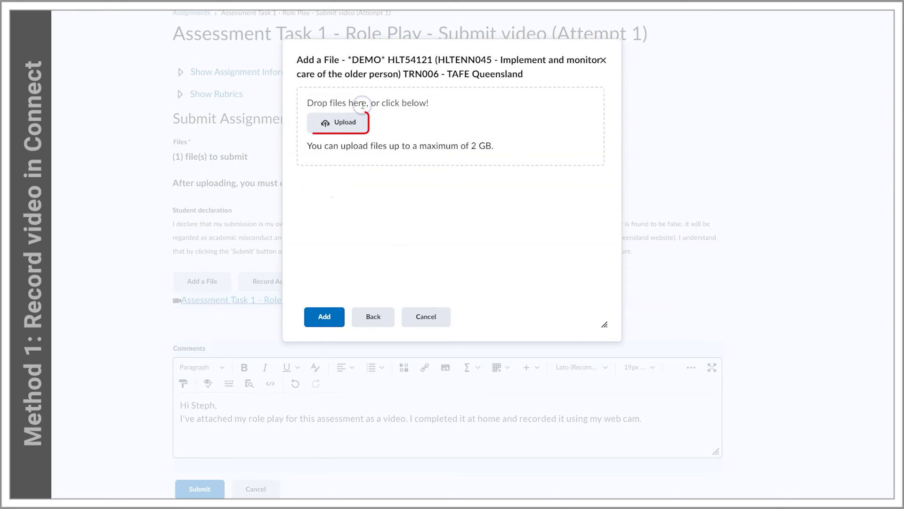
{"action": "left_click", "coordinate": [426, 318]}
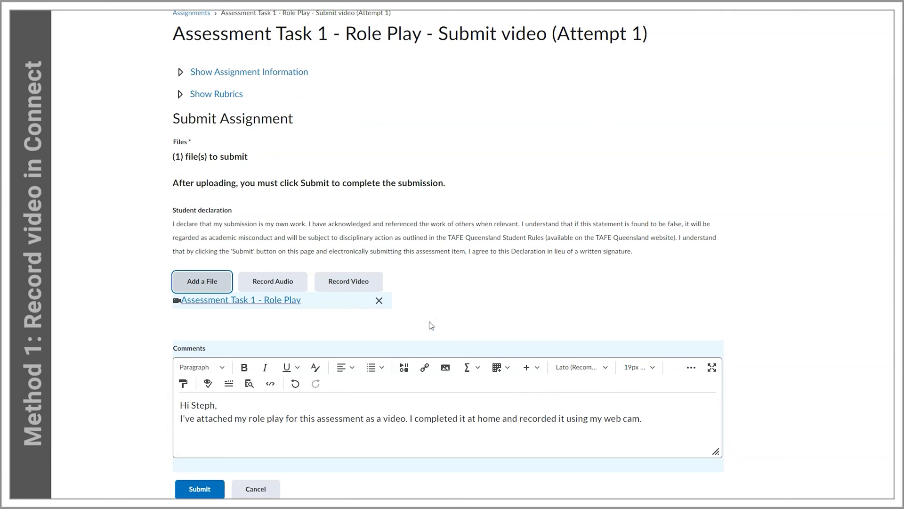
{"action": "left_click", "coordinate": [201, 490]}
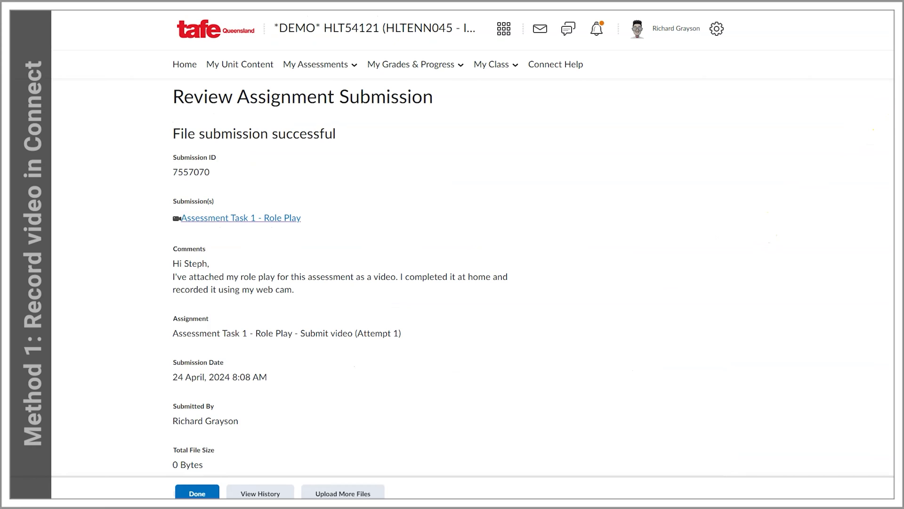
Step: Check the confirmation email status on the submission review and finish with Done
{"action": "scroll", "coordinate": [887, 142], "scroll_direction": "down", "scroll_amount": 6}
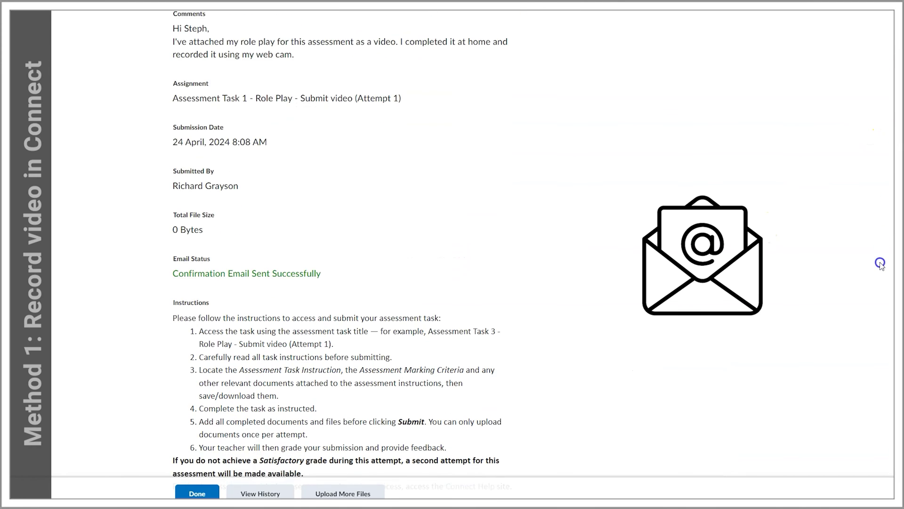
{"action": "left_click", "coordinate": [194, 490]}
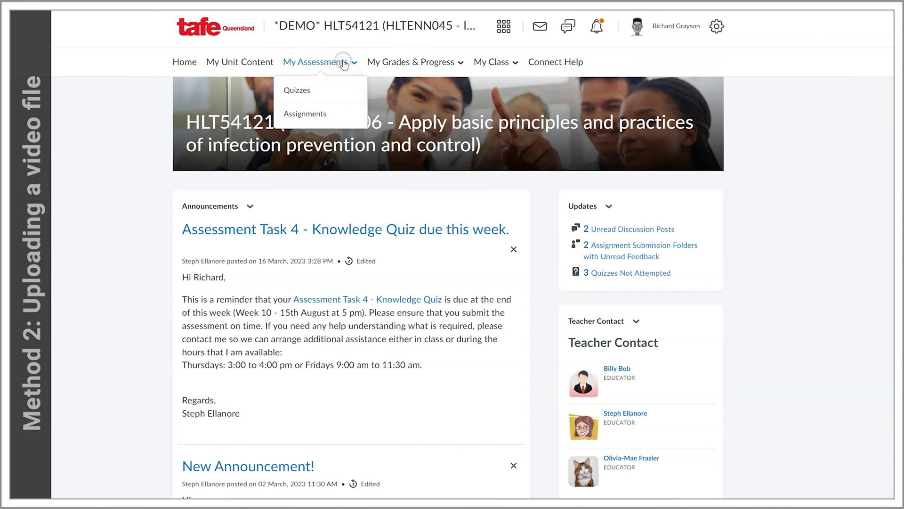
Step: Open Assessment Task 1 - Role Play from Assignments and set Media Capture to upload a file
{"action": "left_click", "coordinate": [323, 115]}
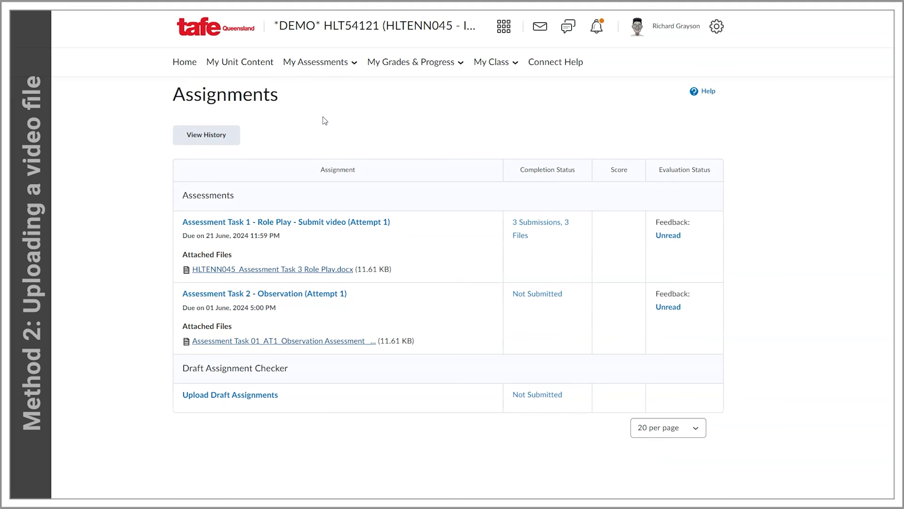
{"action": "left_click", "coordinate": [332, 223]}
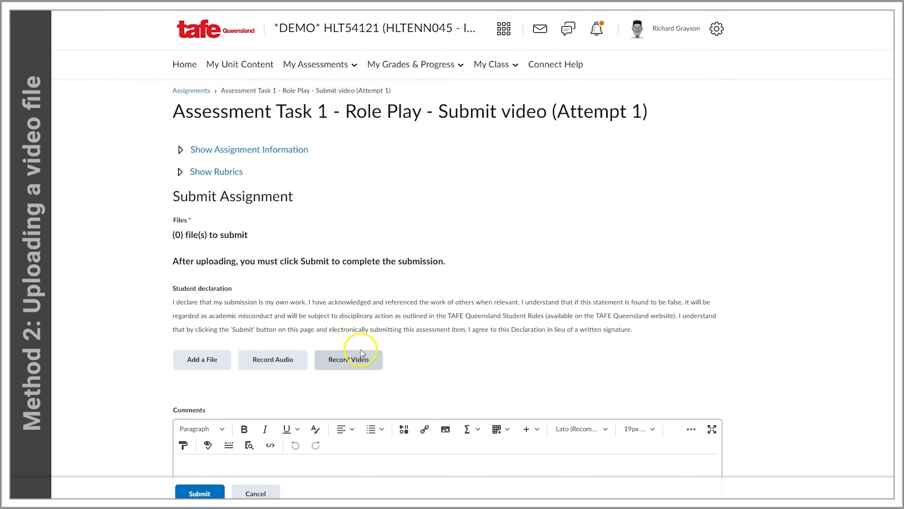
{"action": "left_click", "coordinate": [361, 361]}
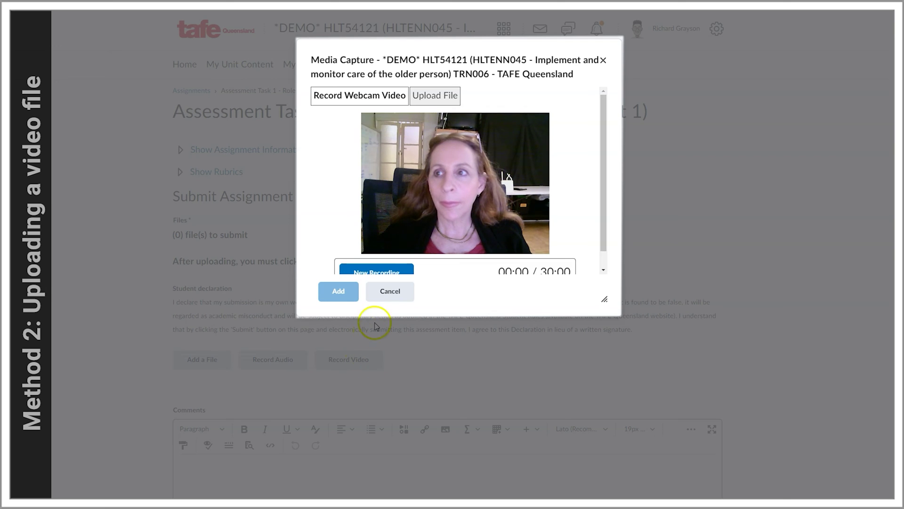
{"action": "left_click", "coordinate": [443, 96]}
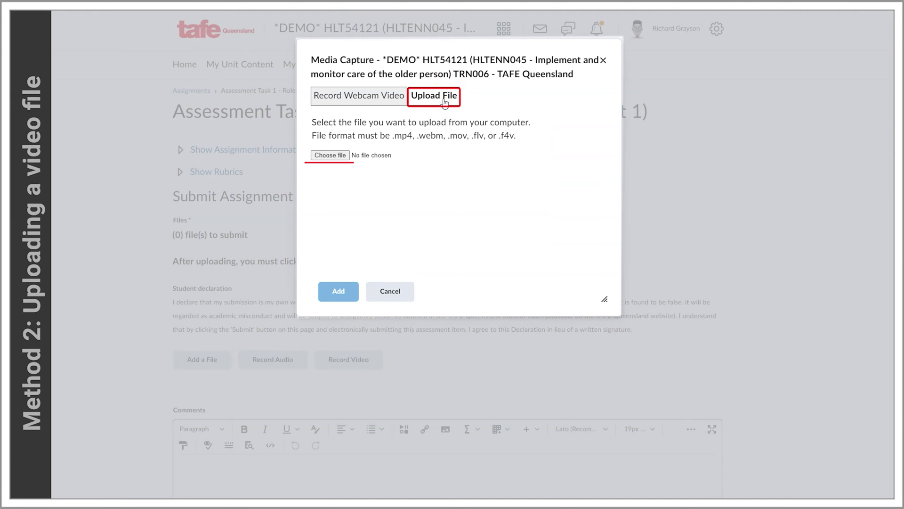
Step: Choose 01_My Role Play.mp4 from the computer and add it to the submission
{"action": "left_click", "coordinate": [324, 157]}
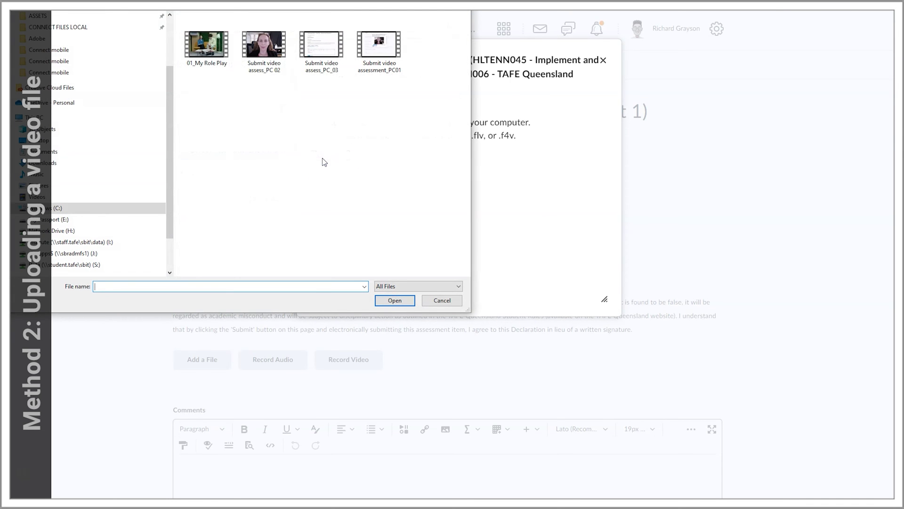
{"action": "left_click", "coordinate": [208, 47]}
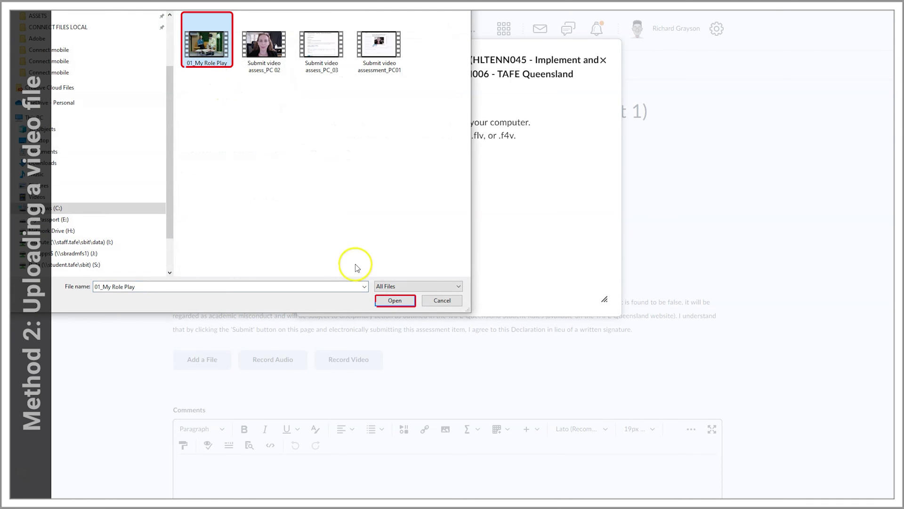
{"action": "left_click", "coordinate": [395, 300]}
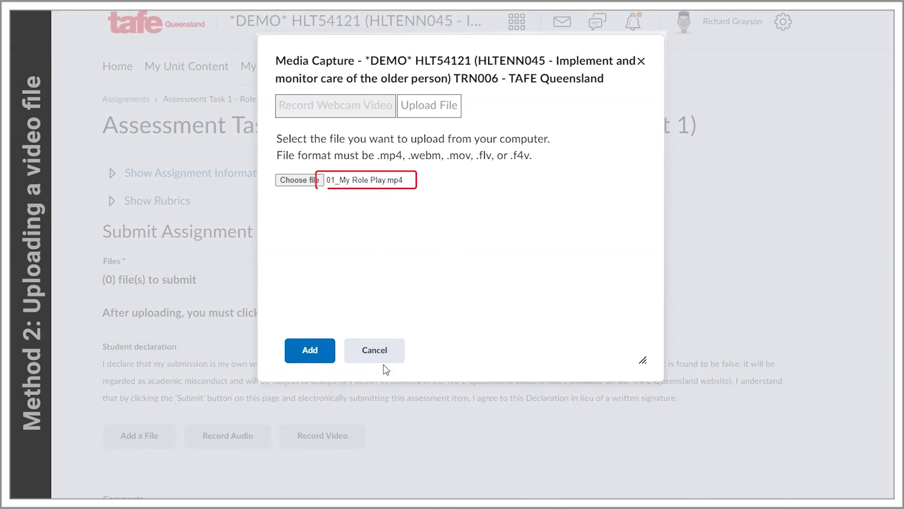
{"action": "left_click", "coordinate": [334, 293]}
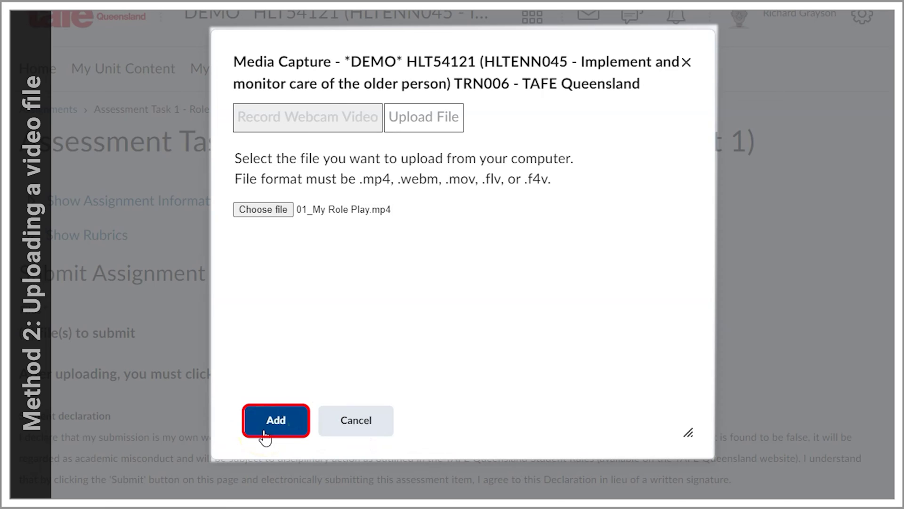
Step: Title the video 'Assessment Task 1 - Role play', note it was filmed on campus, and add it
{"action": "left_click", "coordinate": [390, 174]}
{"action": "type", "text": "Assessment Task "}
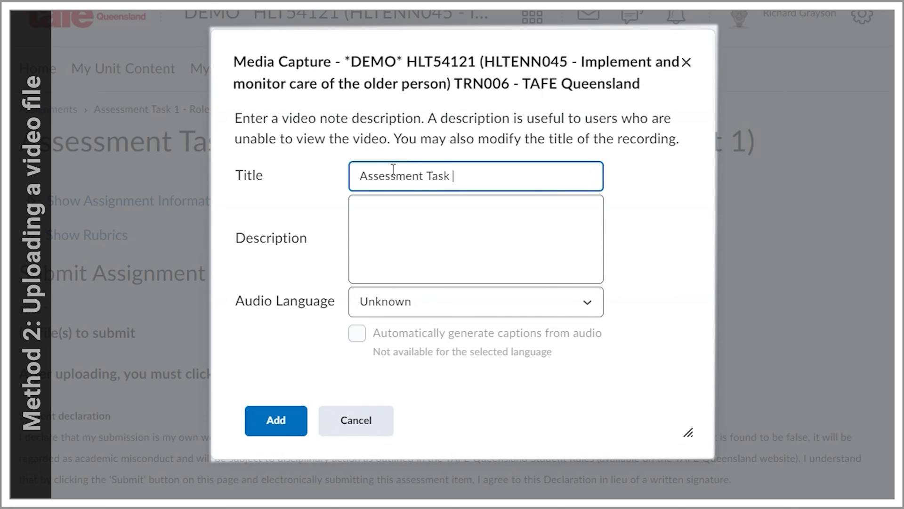
{"action": "type", "text": "1 - Role play"}
{"action": "left_click", "coordinate": [394, 209]}
{"action": "type", "text": "Hi Steph,"}
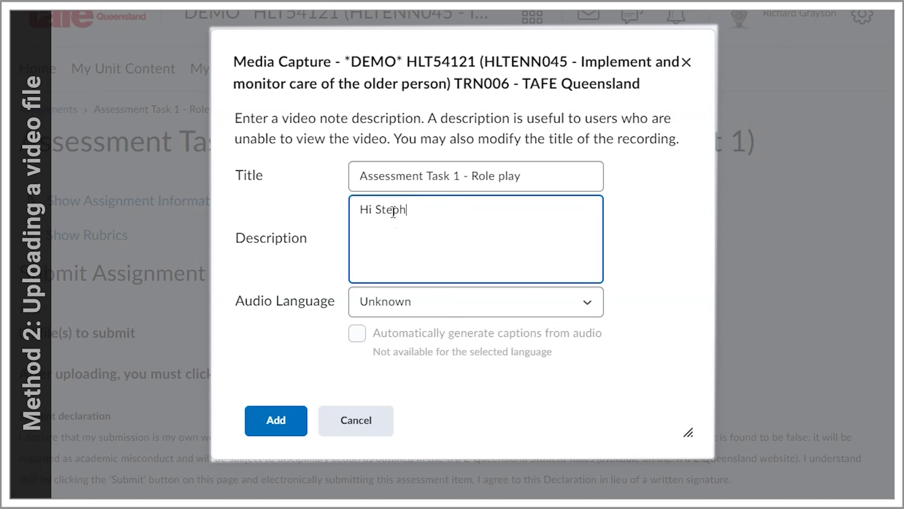
{"action": "key", "text": "Return"}
{"action": "type", "text": "Here's my assessment task 1 "}
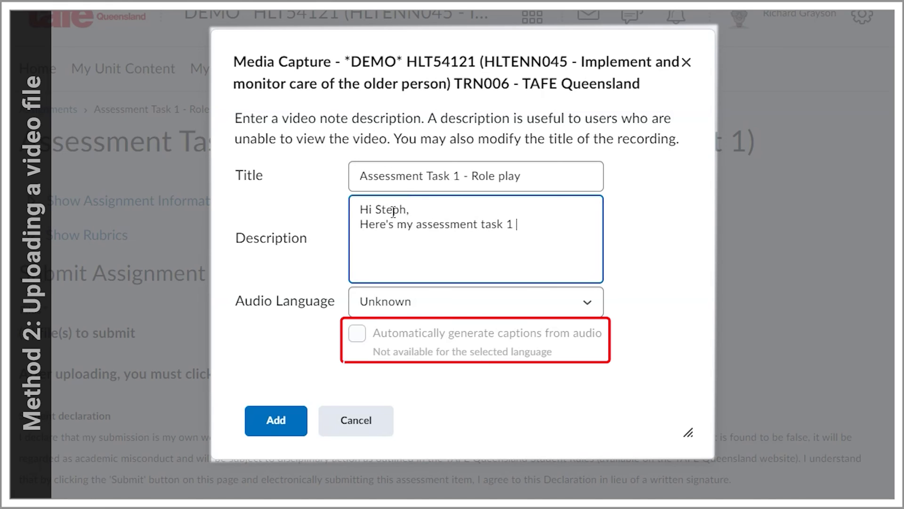
{"action": "type", "text": "role play - I filmed i"}
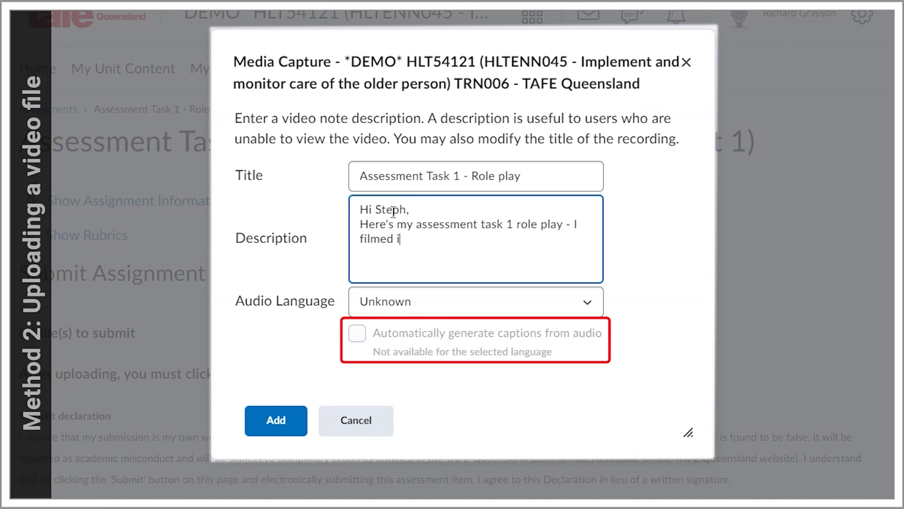
{"action": "type", "text": "t on campus with the help of my team."}
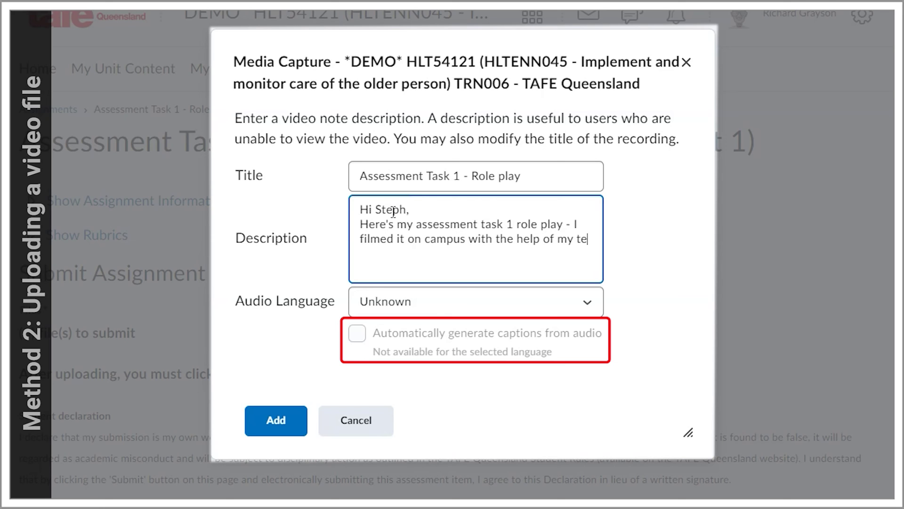
{"action": "left_click", "coordinate": [390, 233]}
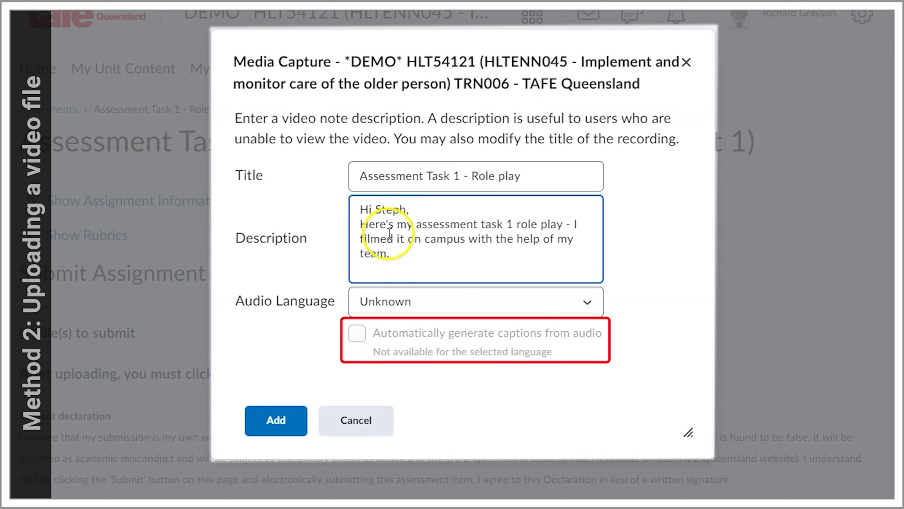
{"action": "left_click", "coordinate": [292, 423]}
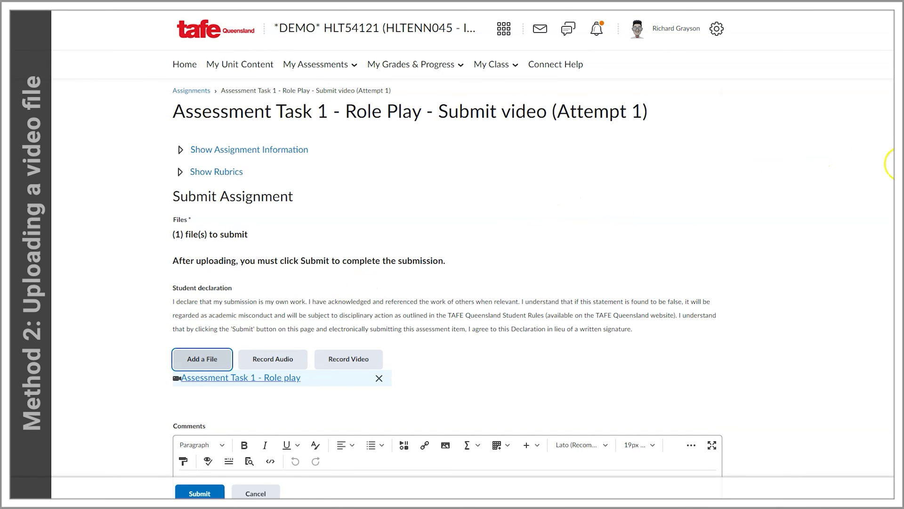
Step: Scroll down to confirm the 'Assessment Task 1 - Role play' video is listed to submit
{"action": "scroll", "coordinate": [890, 264], "scroll_direction": "down", "scroll_amount": 2}
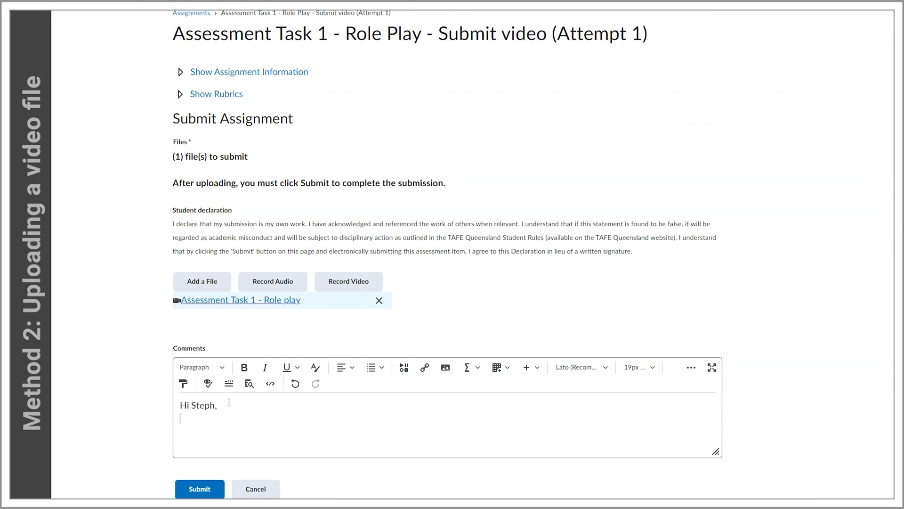
Step: Submit the uploaded role play video with a comment explaining it was completed on campus, then confirm
{"action": "type", "text": "I've attached my role play for this assessment as a video. I completed it on campus and recorded it using my phone."}
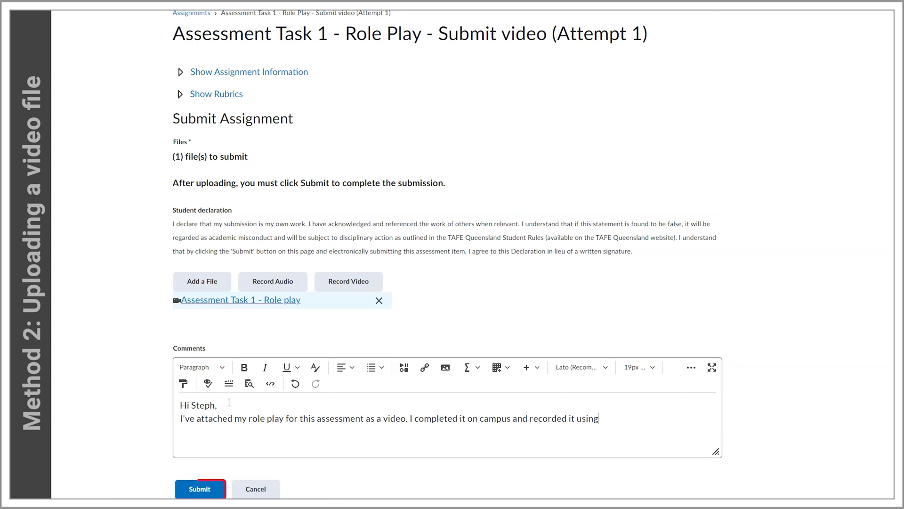
{"action": "left_click", "coordinate": [199, 490]}
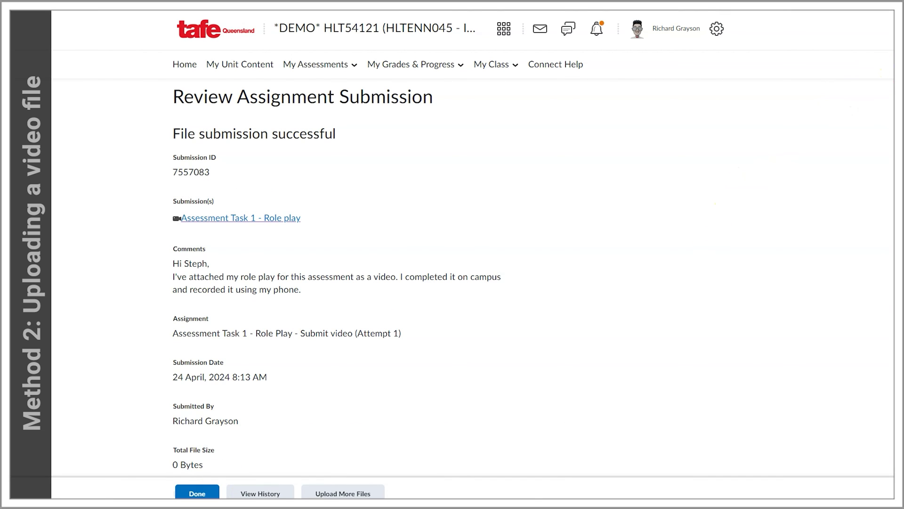
{"action": "scroll", "coordinate": [858, 240], "scroll_direction": "down", "scroll_amount": 6}
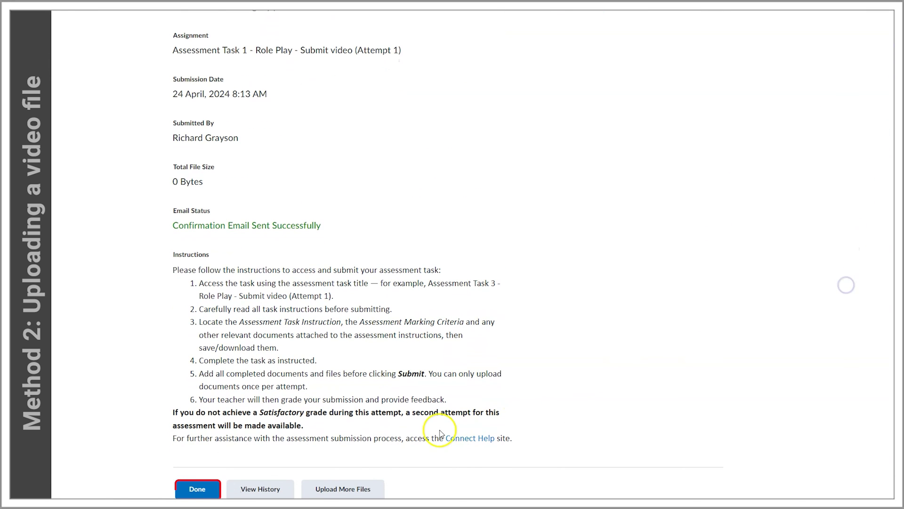
{"action": "left_click", "coordinate": [197, 491]}
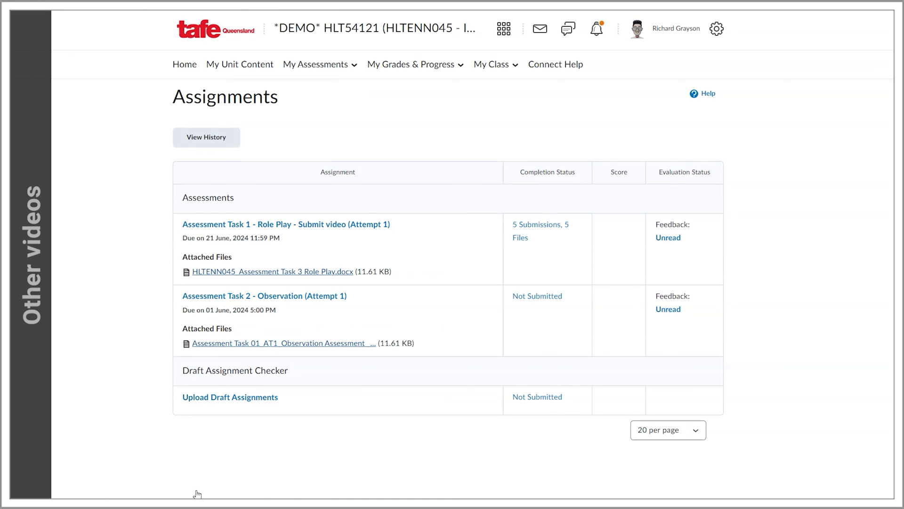